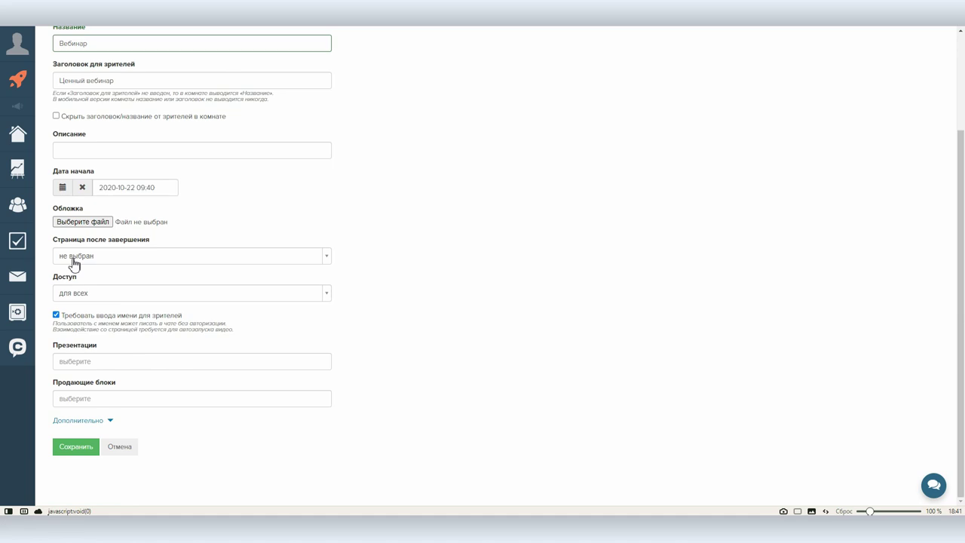
Expand the webinar's additional settings, set broadcasting through Видеокодер, and save the webinar
{"action": "left_click", "coordinate": [96, 420]}
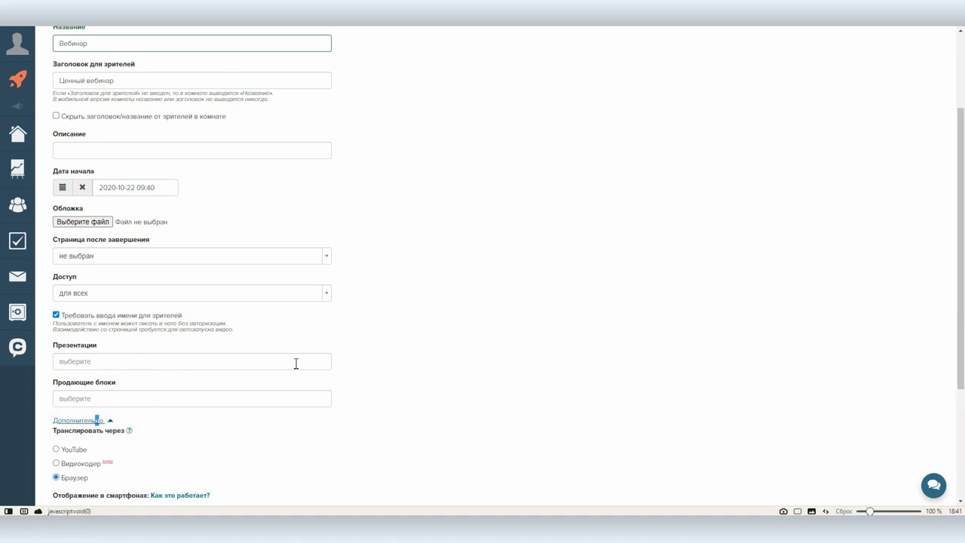
{"action": "scroll", "coordinate": [296, 363], "scroll_direction": "down", "scroll_amount": 3}
{"action": "left_click", "coordinate": [73, 281]}
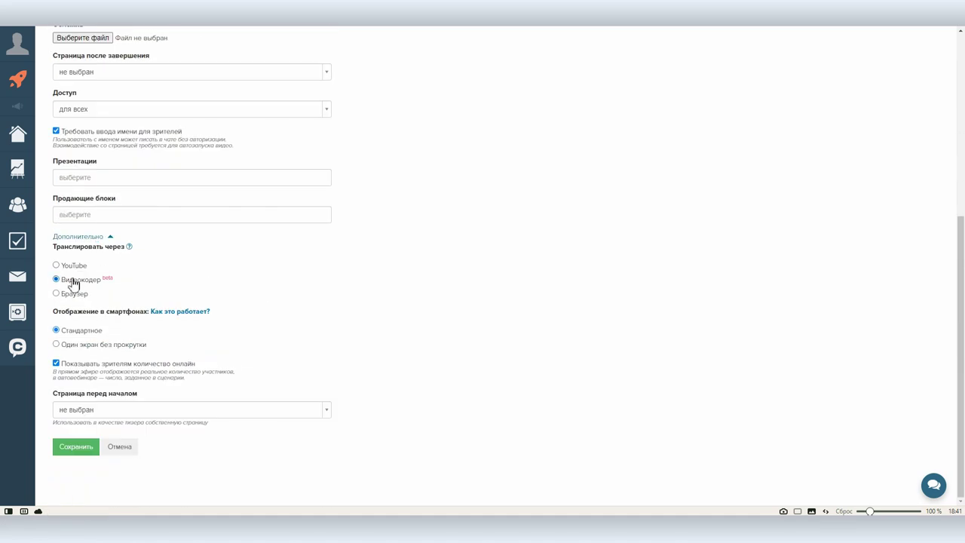
{"action": "left_click", "coordinate": [65, 450]}
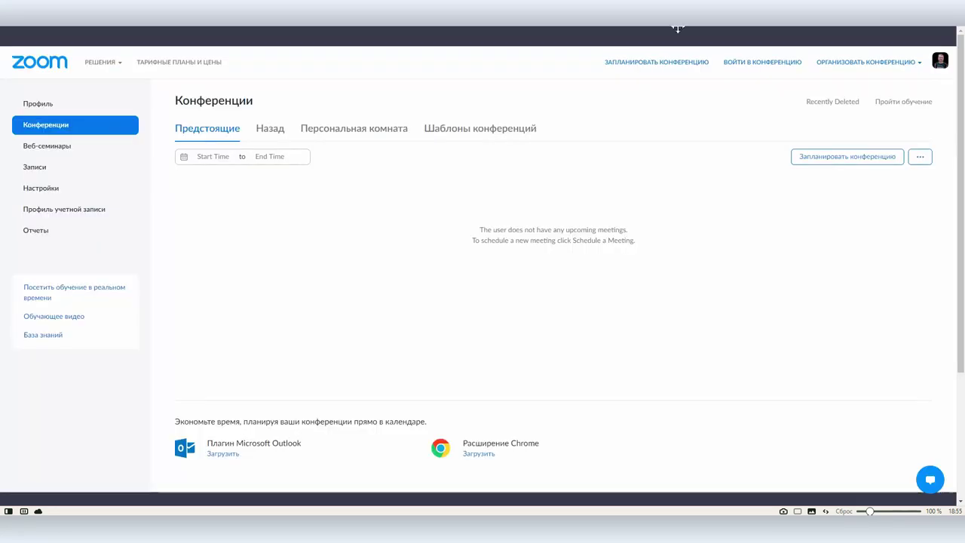
In Zoom, begin scheduling a new conference with the topic "Конференция в GetCourse"
{"action": "left_click", "coordinate": [627, 64]}
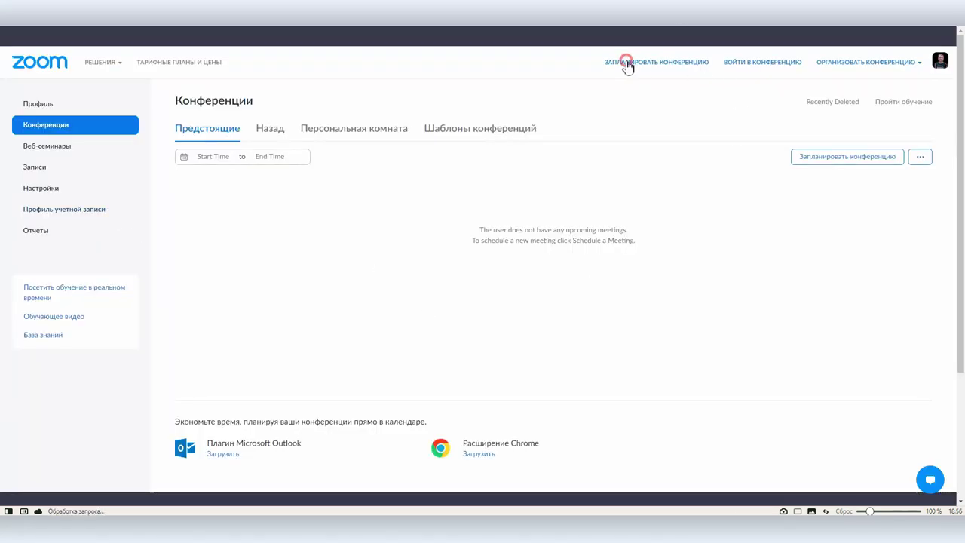
{"action": "triple_click", "coordinate": [362, 145]}
{"action": "type", "text": "К"}
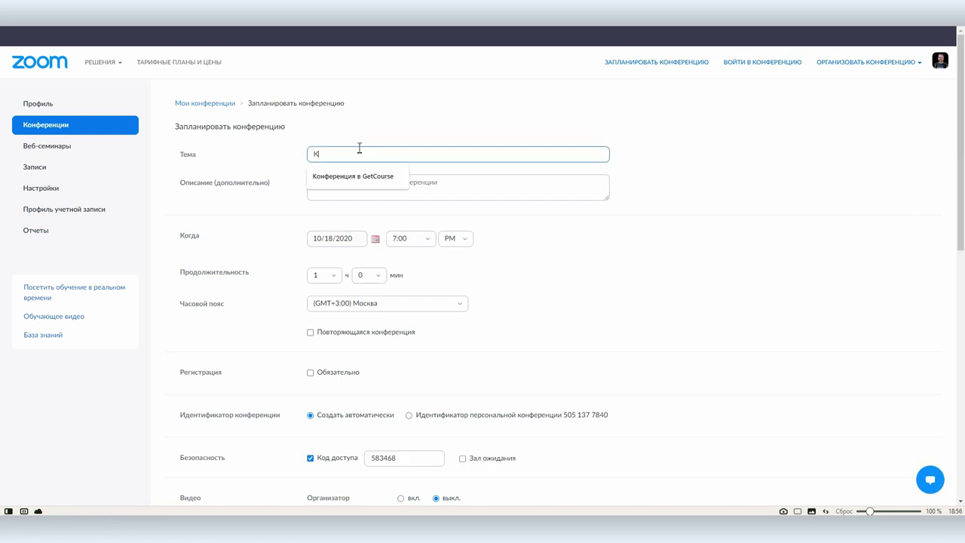
{"action": "key", "text": "Down"}
{"action": "key", "text": "Return"}
Set the conference date to October 21, 2020 and save the scheduled conference
{"action": "left_click", "coordinate": [334, 238]}
{"action": "left_click", "coordinate": [375, 239]}
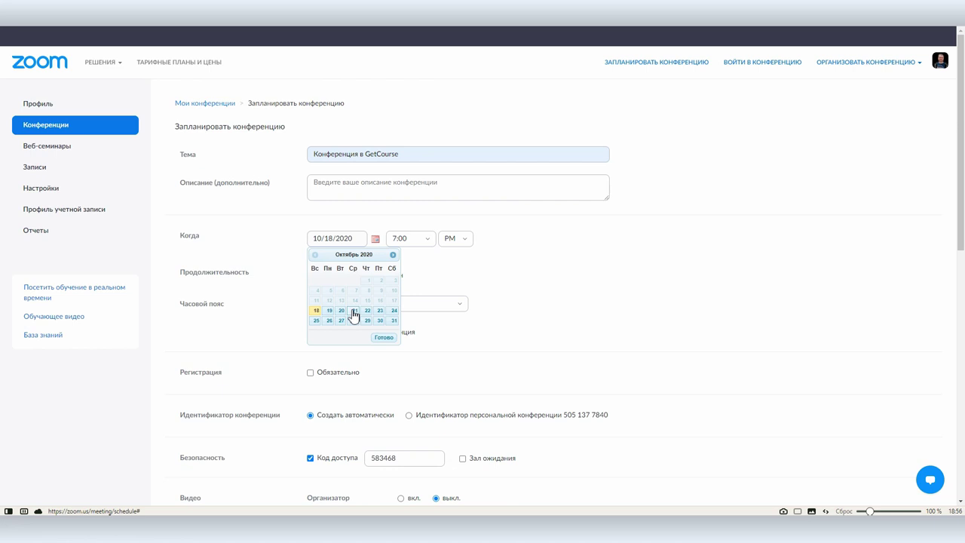
{"action": "left_click", "coordinate": [354, 310]}
{"action": "scroll", "coordinate": [654, 289], "scroll_direction": "down", "scroll_amount": 1}
{"action": "scroll", "coordinate": [655, 289], "scroll_direction": "down", "scroll_amount": 7}
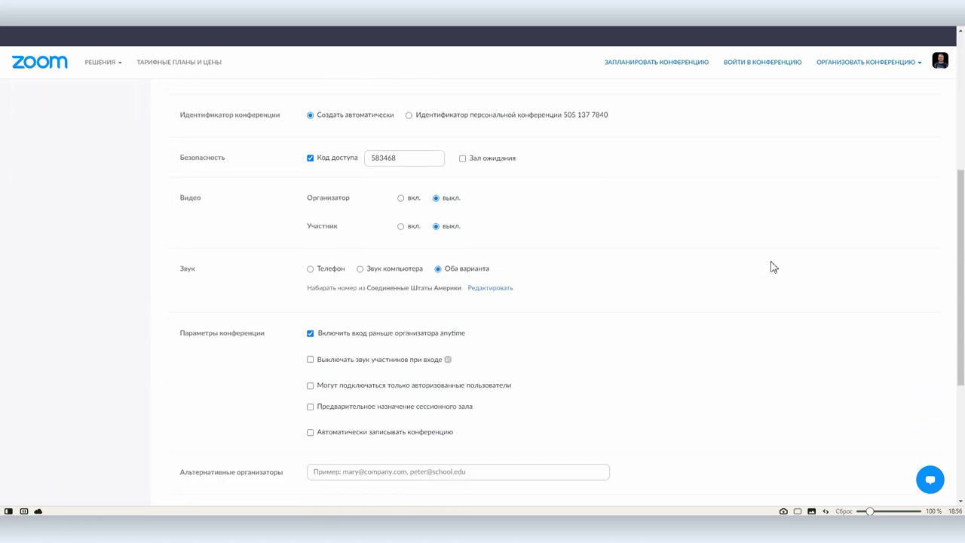
{"action": "left_click", "coordinate": [316, 316]}
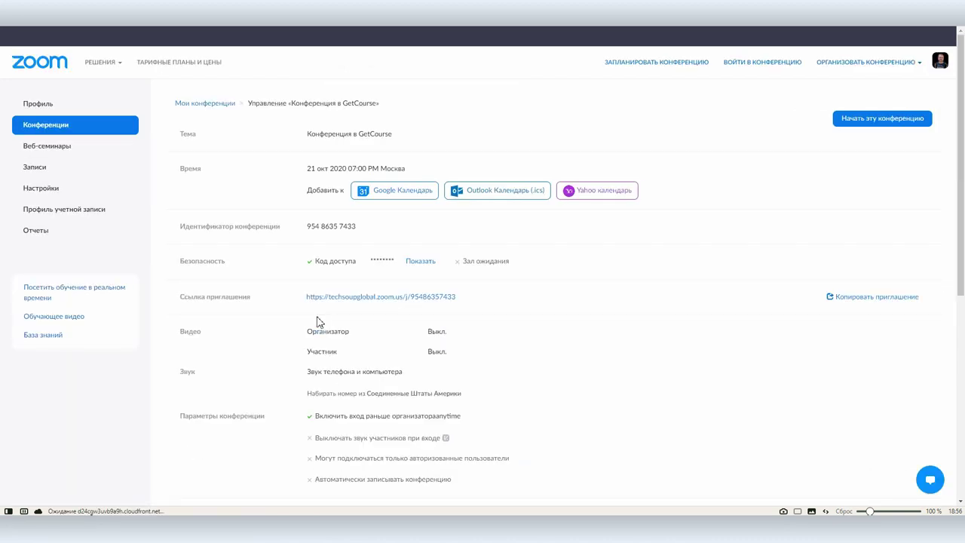
Open the conference's custom streaming configuration and fill the stream URL with rtmp://stream02.getcourse.ru:30000/live copied from the GetCourse webinar room
{"action": "scroll", "coordinate": [605, 310], "scroll_direction": "down", "scroll_amount": 5}
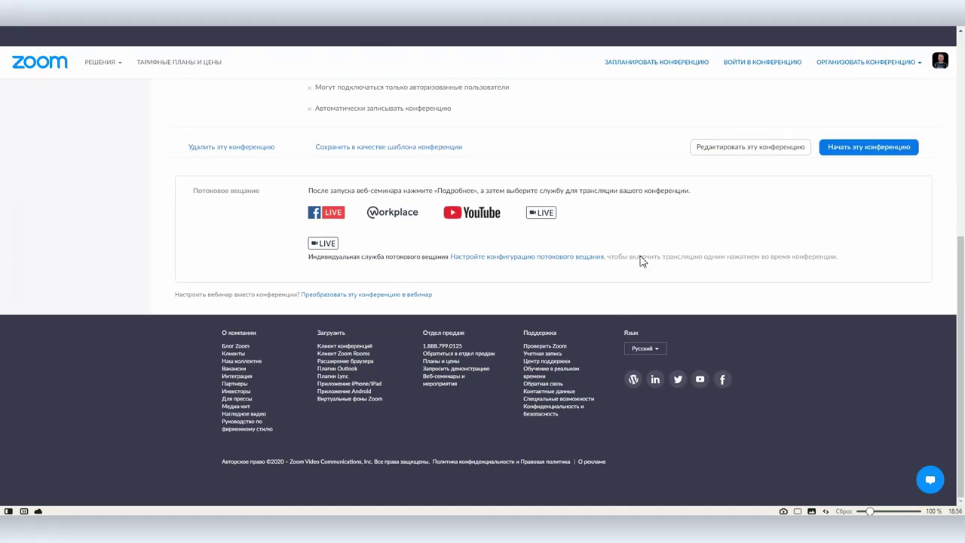
{"action": "left_click", "coordinate": [532, 257]}
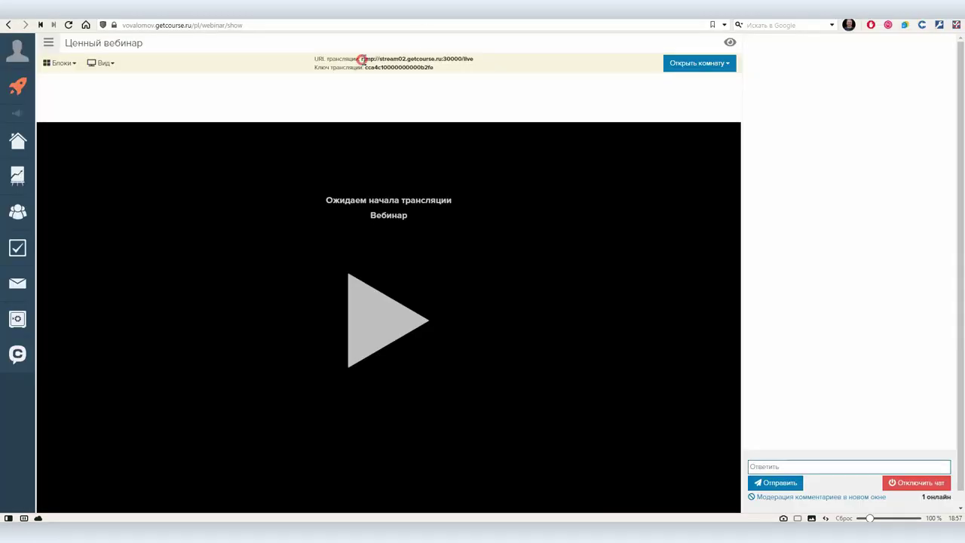
{"action": "left_click_drag", "start_coordinate": [361, 59], "coordinate": [472, 59]}
{"action": "key", "text": "ctrl+c"}
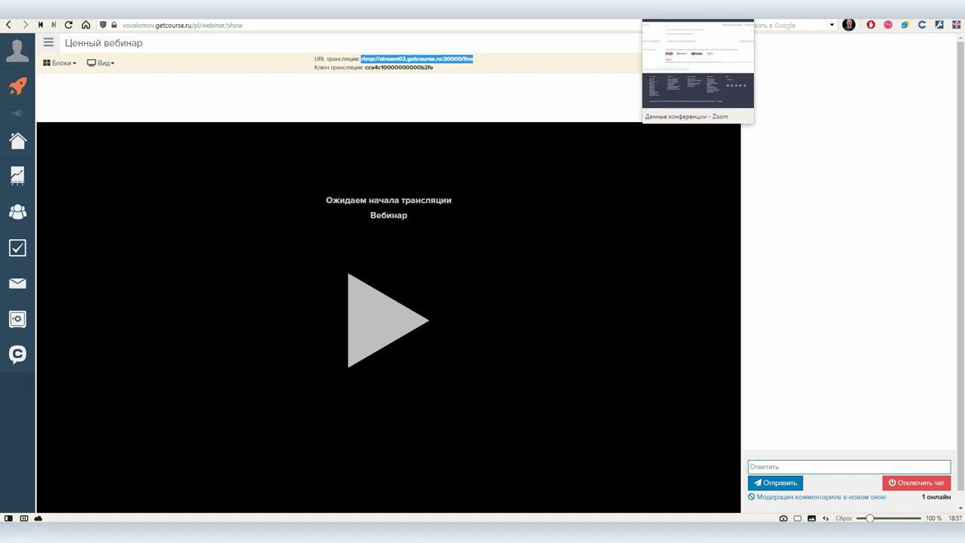
{"action": "left_click", "coordinate": [690, 34]}
{"action": "left_click", "coordinate": [450, 240]}
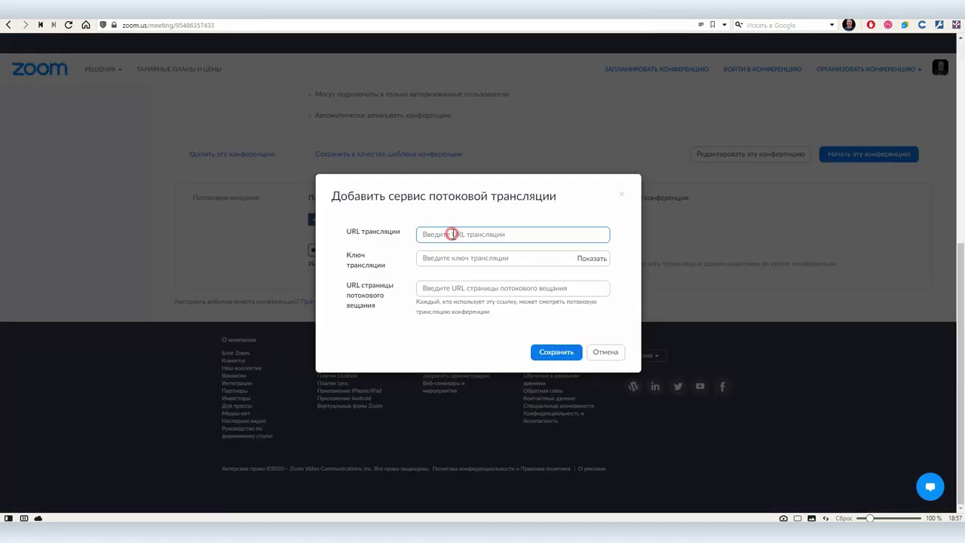
{"action": "key", "text": "ctrl+v"}
Copy the stream key from the GetCourse webinar room into the Zoom streaming service's stream key field
{"action": "left_click", "coordinate": [445, 11]}
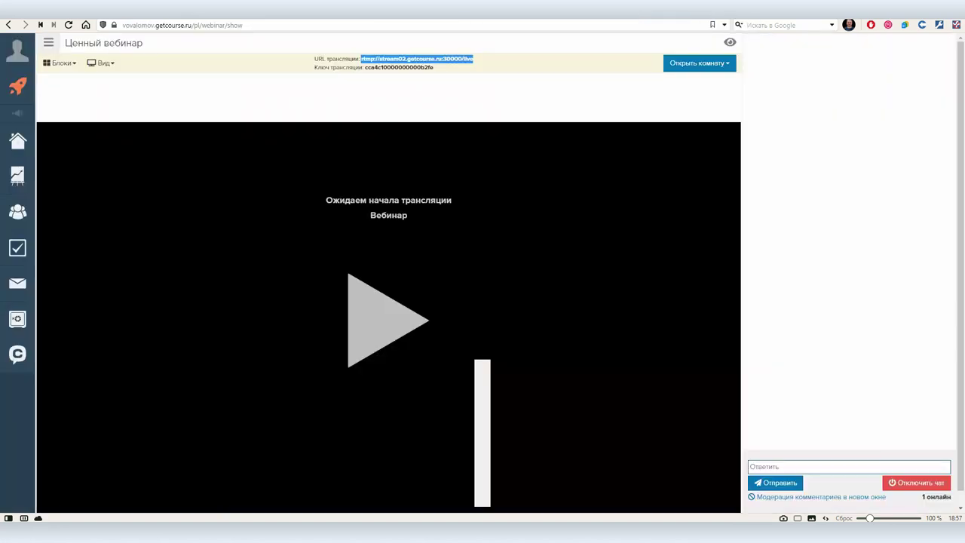
{"action": "left_click_drag", "start_coordinate": [366, 68], "coordinate": [516, 80]}
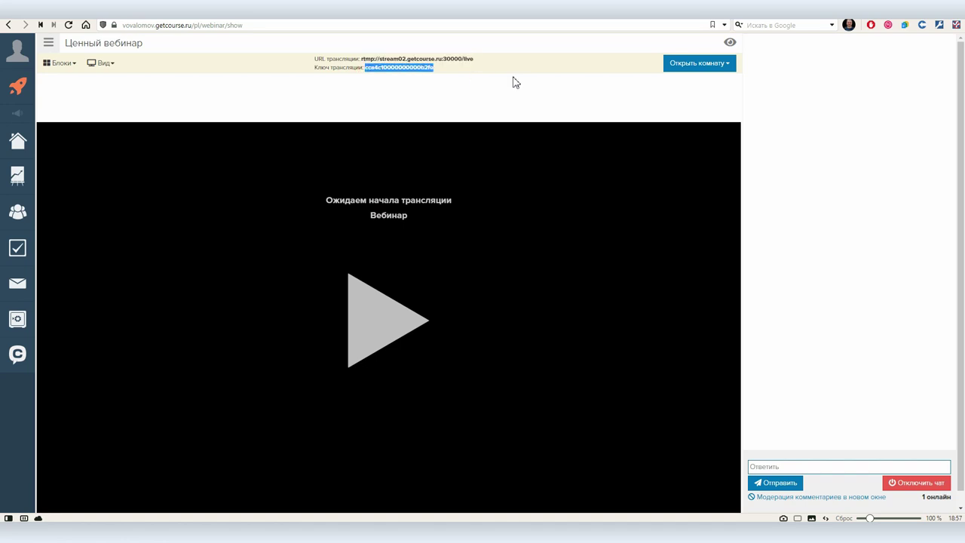
{"action": "left_click", "coordinate": [679, 9]}
{"action": "left_click", "coordinate": [456, 279]}
{"action": "key", "text": "ctrl+v"}
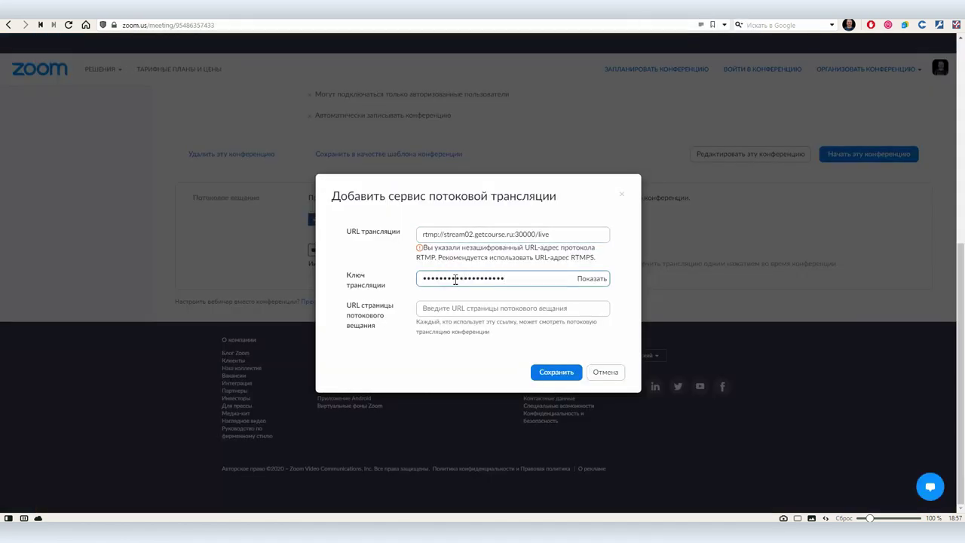
Copy the GetCourse webinar room's address into Zoom's streaming page URL field and save the streaming service
{"action": "left_click", "coordinate": [437, 11]}
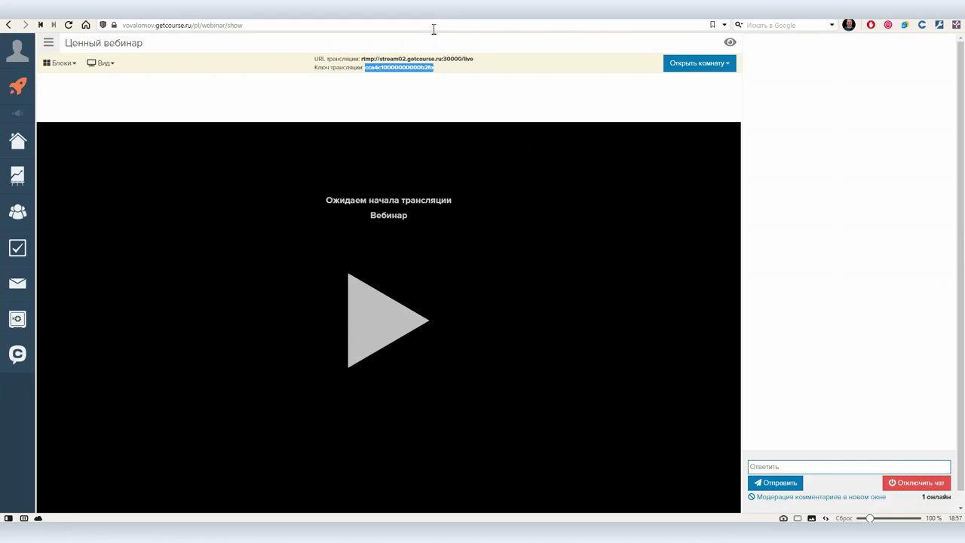
{"action": "left_click", "coordinate": [147, 26]}
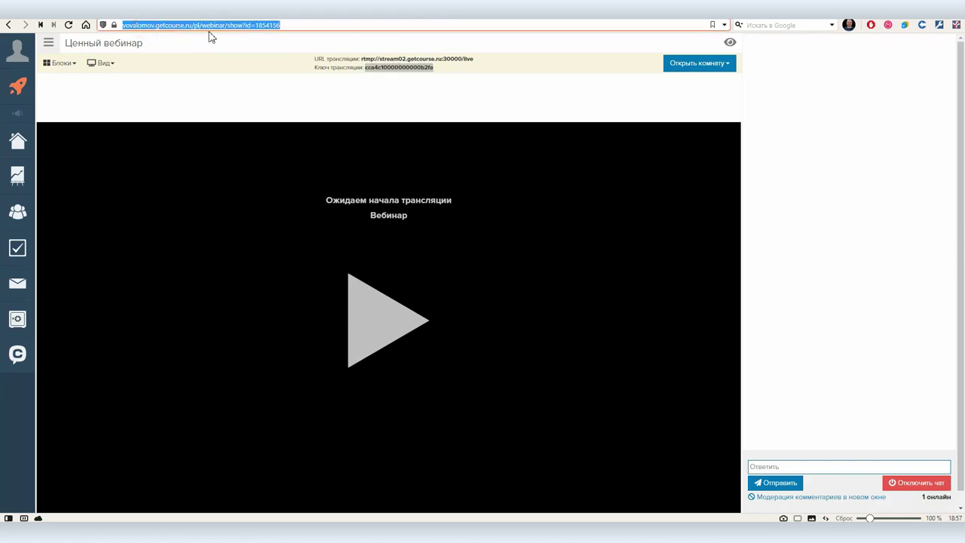
{"action": "left_click", "coordinate": [679, 9]}
{"action": "left_click", "coordinate": [496, 309]}
{"action": "key", "text": "ctrl+v"}
{"action": "left_click", "coordinate": [556, 374]}
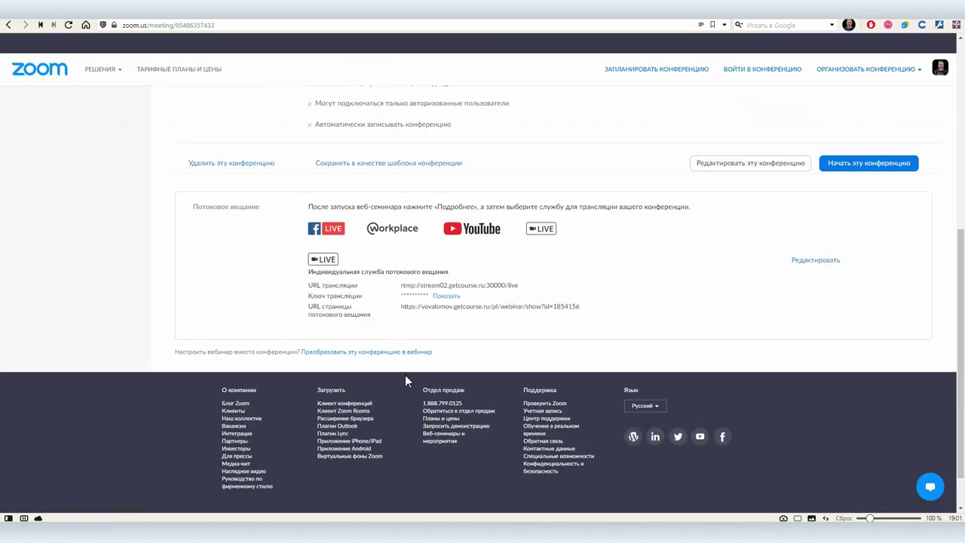
Start the Zoom conference, join with computer audio, and turn on the camera video
{"action": "left_click", "coordinate": [863, 163]}
{"action": "left_click", "coordinate": [520, 294]}
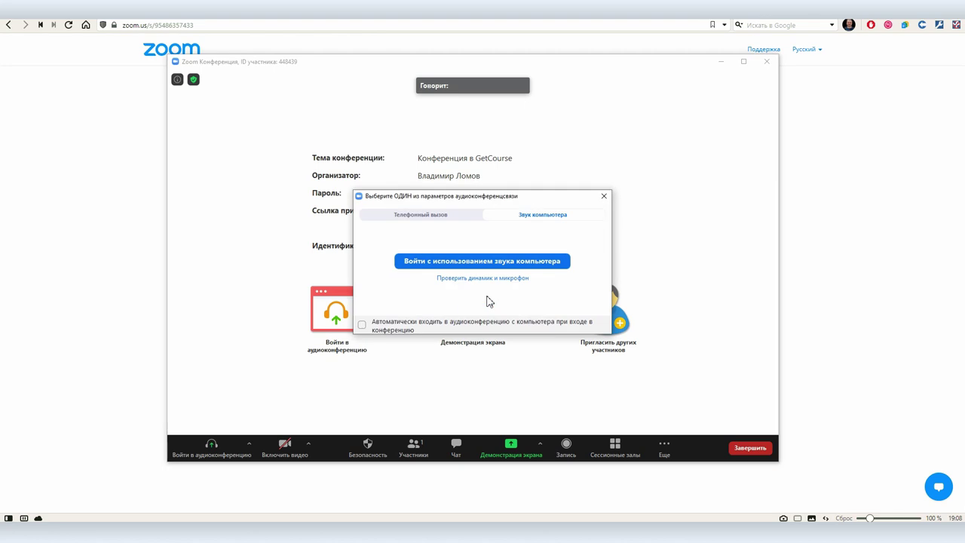
{"action": "left_click", "coordinate": [490, 261]}
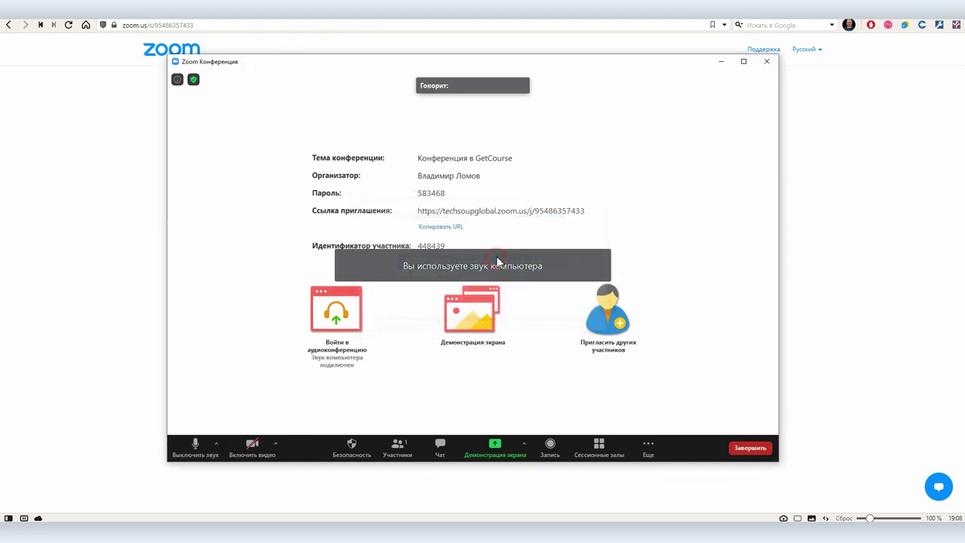
{"action": "left_click", "coordinate": [249, 452]}
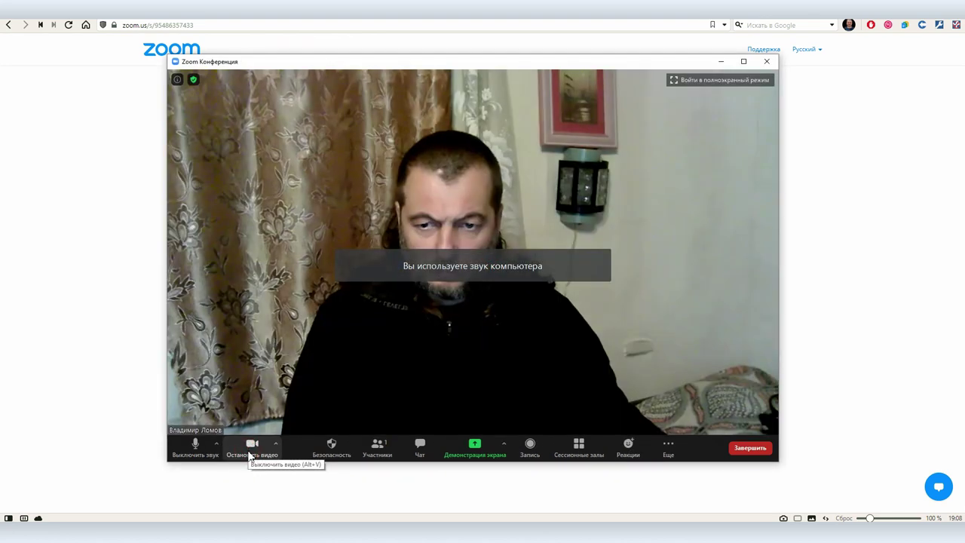
Start the live stream to the custom streaming service and play it in the GetCourse webinar room
{"action": "left_click", "coordinate": [670, 441]}
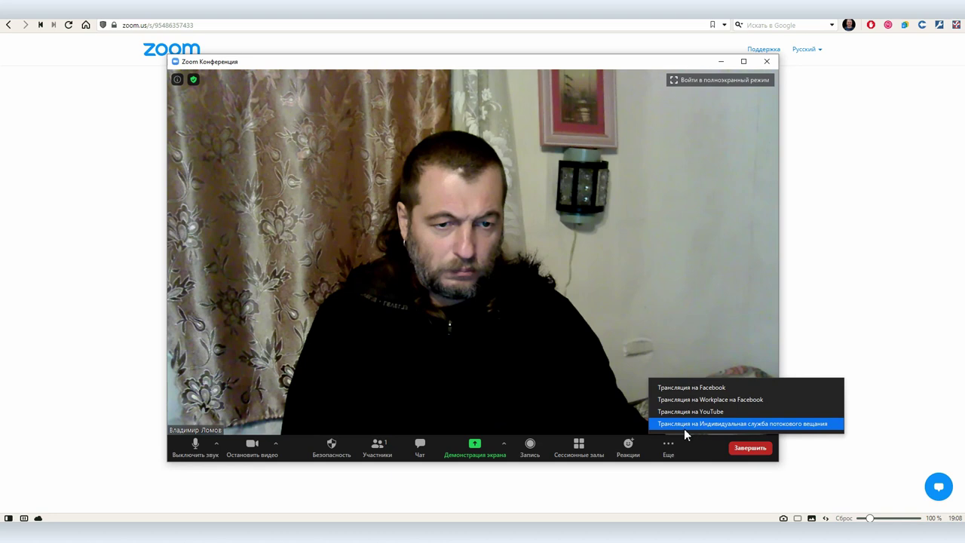
{"action": "left_click", "coordinate": [684, 424]}
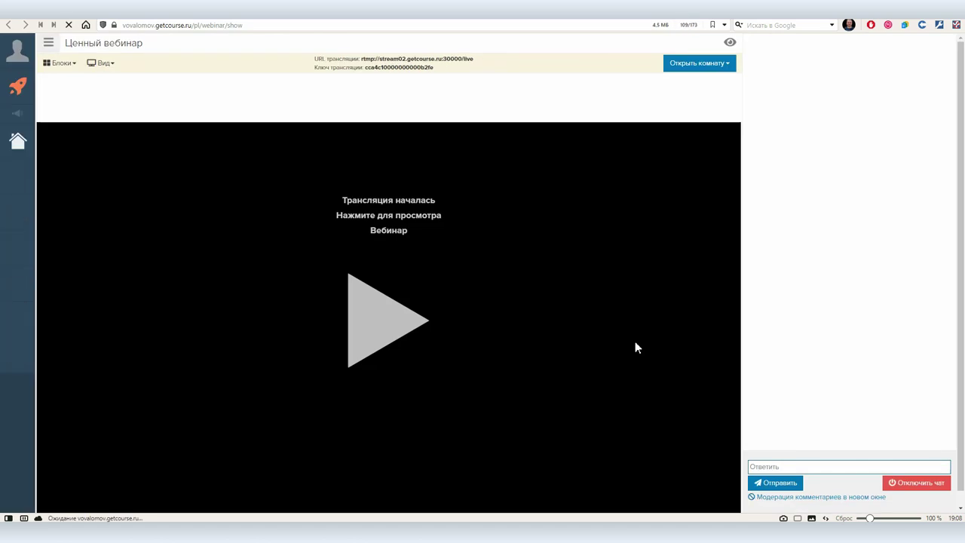
{"action": "left_click", "coordinate": [379, 333]}
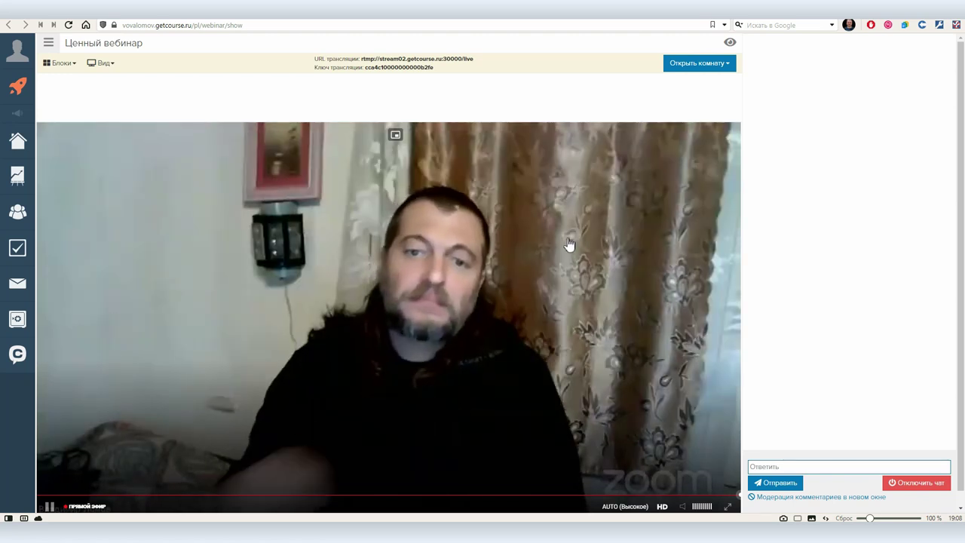
Open the GetCourse webinar room to viewers and start the live broadcast
{"action": "left_click", "coordinate": [697, 66]}
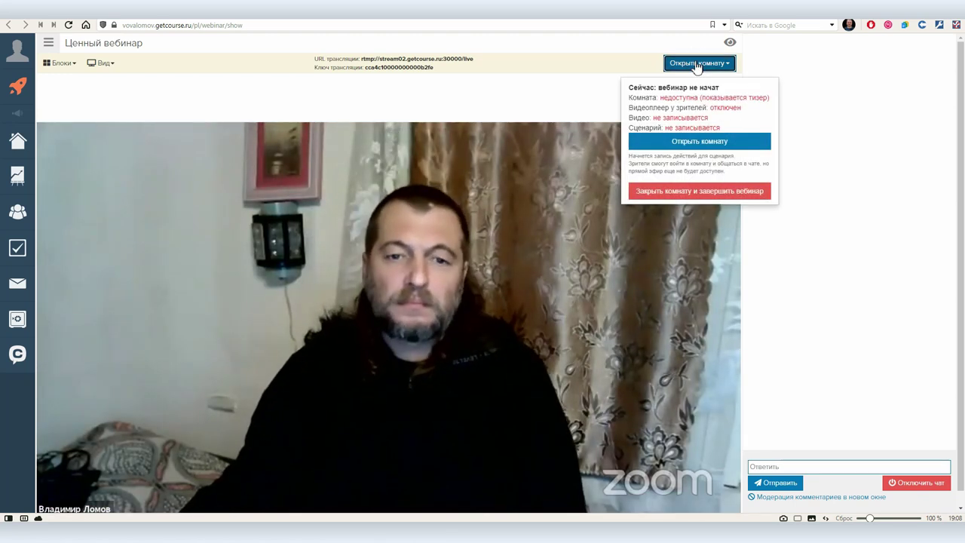
{"action": "left_click", "coordinate": [693, 142]}
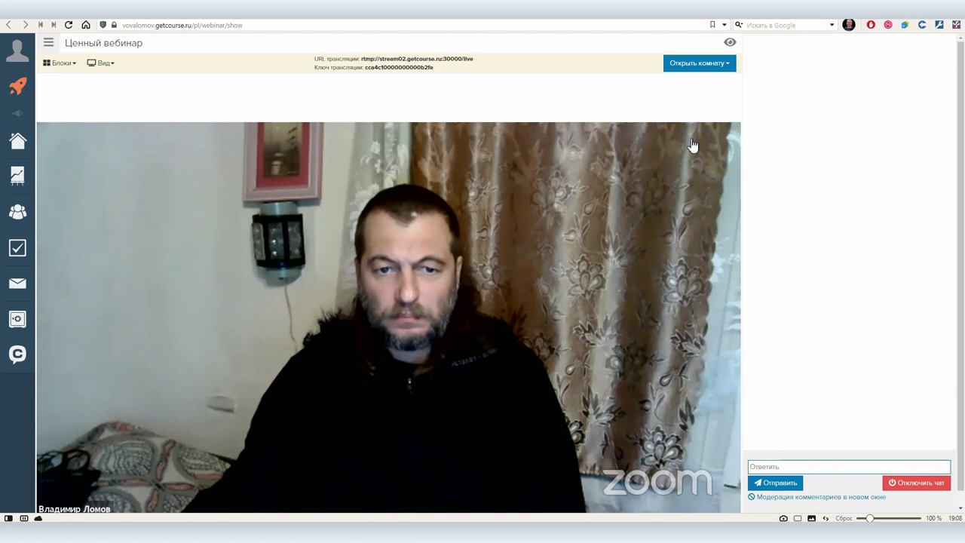
{"action": "left_click", "coordinate": [678, 66]}
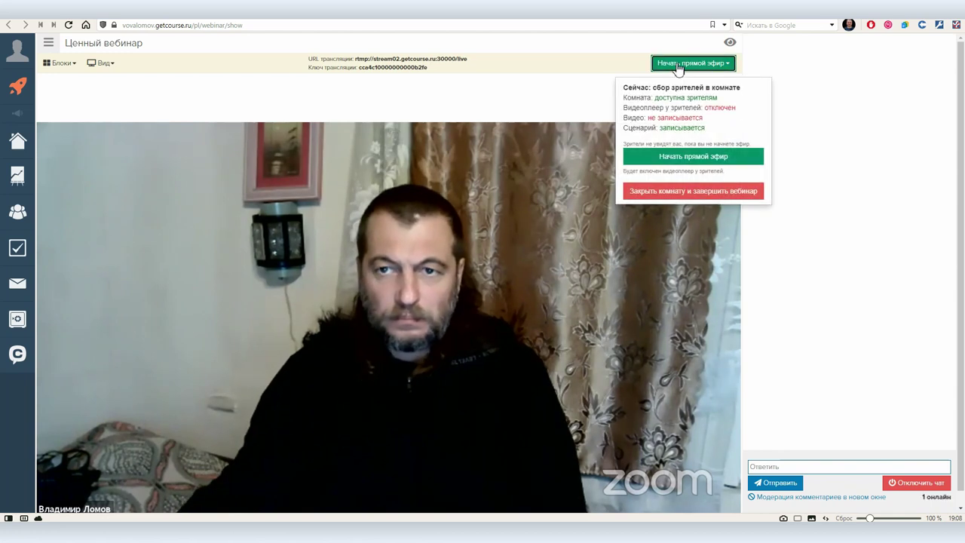
{"action": "left_click", "coordinate": [685, 159]}
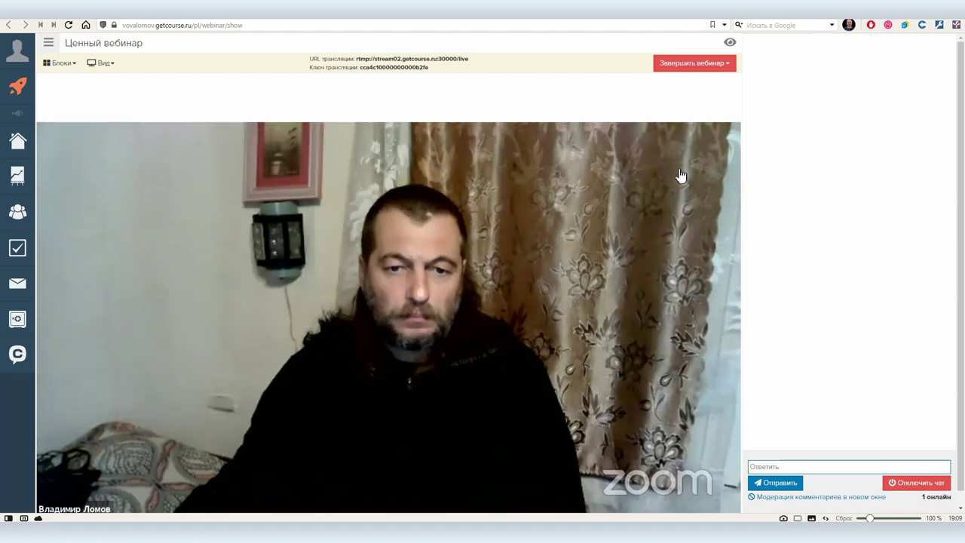
Switch back to the Zoom conference window, reposition it over the webinar room, and turn off the camera video
{"action": "scroll", "coordinate": [681, 175], "scroll_direction": "down", "scroll_amount": 1}
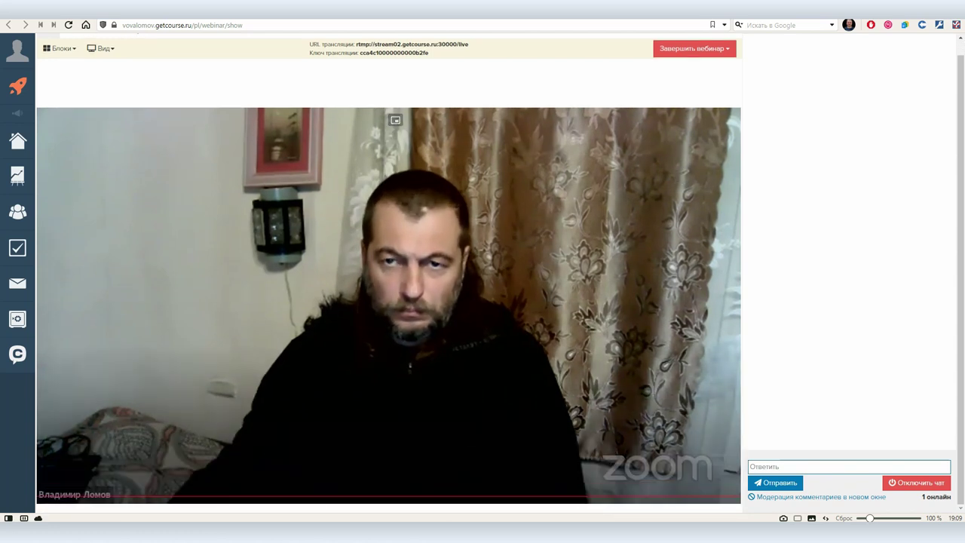
{"action": "mouse_move", "coordinate": [456, 539]}
{"action": "left_click", "coordinate": [495, 488]}
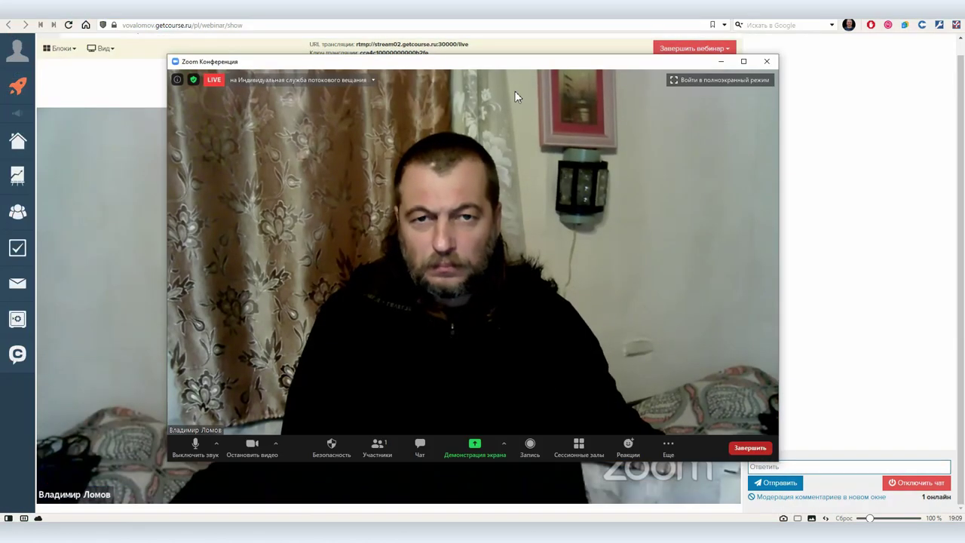
{"action": "left_click_drag", "start_coordinate": [514, 103], "coordinate": [476, 55]}
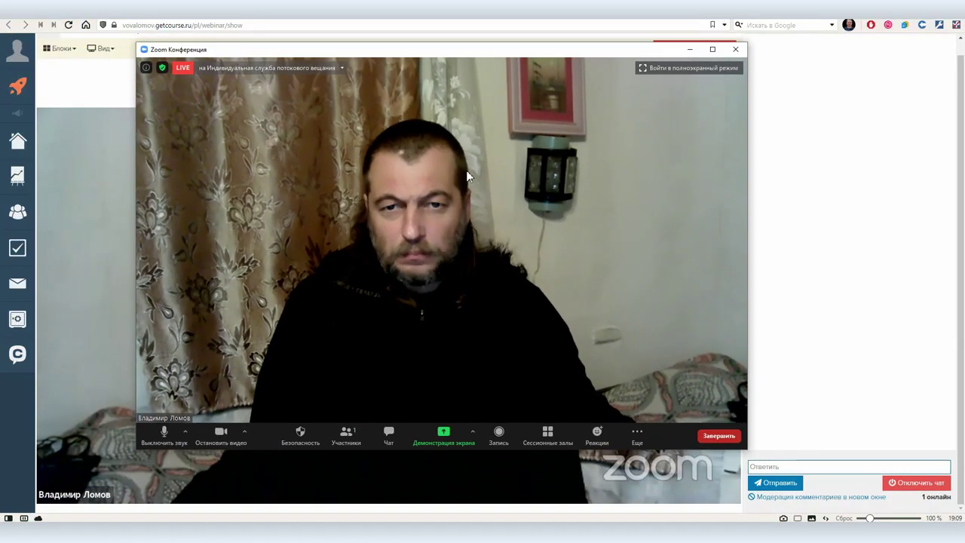
{"action": "left_click", "coordinate": [220, 433]}
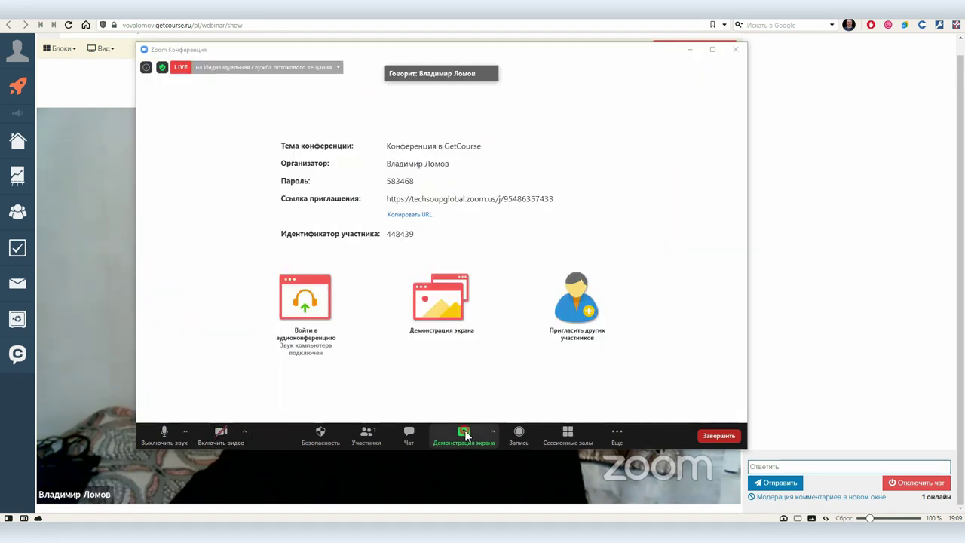
Bring up the screen-sharing source selection, and end the Zoom conference for all participants
{"action": "left_click", "coordinate": [464, 434]}
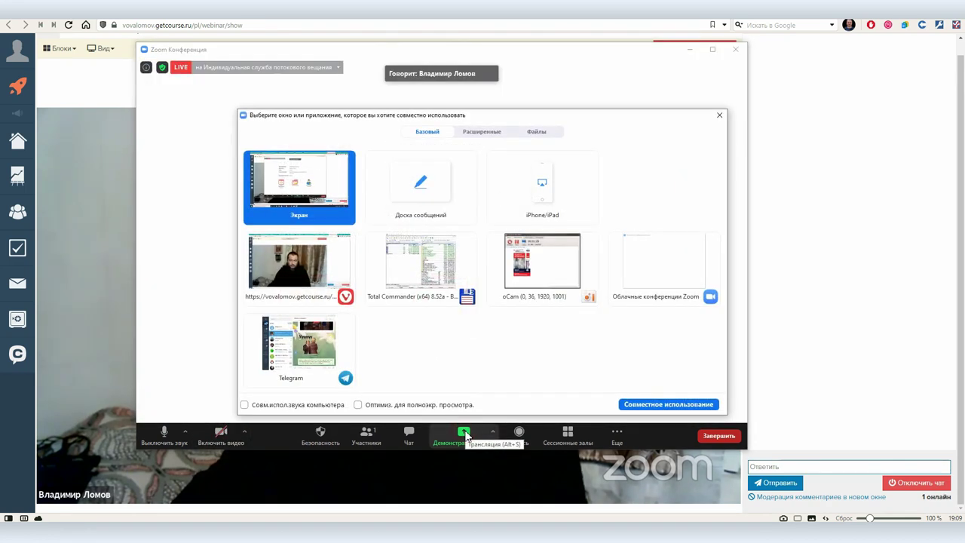
{"action": "left_click", "coordinate": [709, 438]}
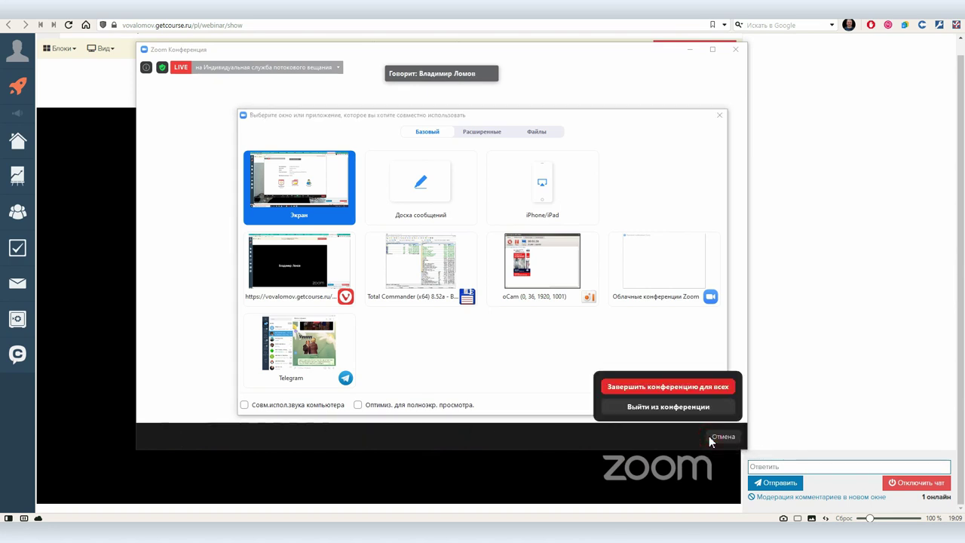
{"action": "left_click", "coordinate": [649, 386]}
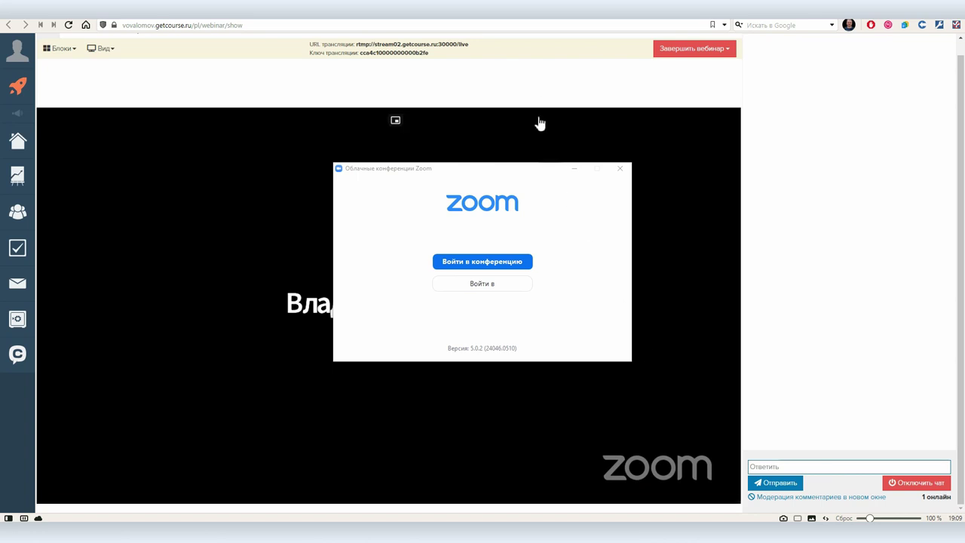
Return to the GetCourse webinar room, end the webinar, and close the room immediately instead of waiting for the countdown
{"action": "left_click", "coordinate": [542, 94]}
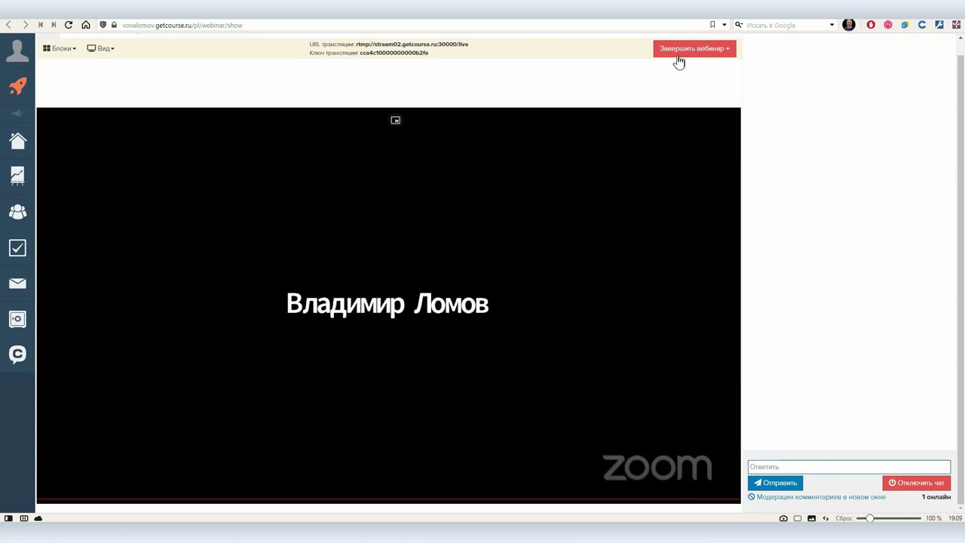
{"action": "left_click", "coordinate": [679, 48]}
{"action": "left_click", "coordinate": [696, 150]}
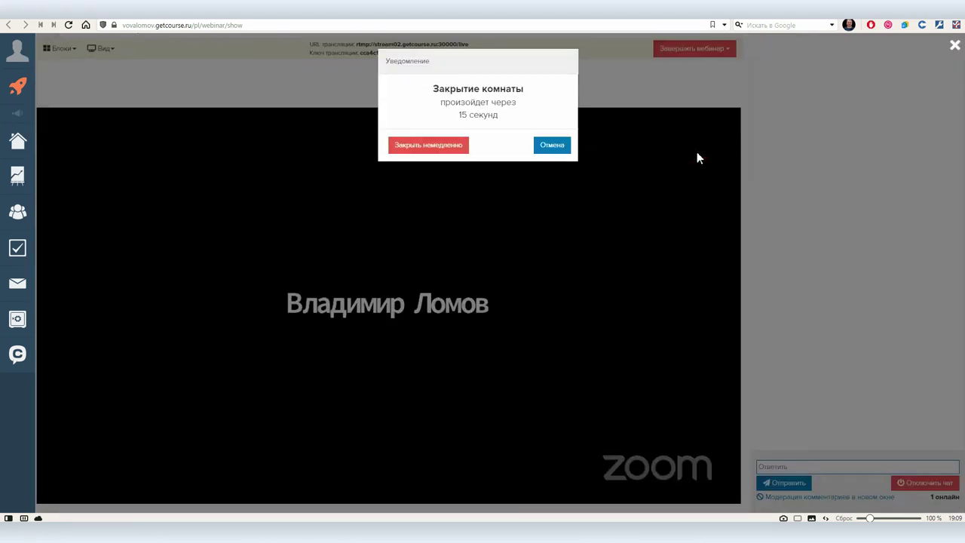
{"action": "left_click", "coordinate": [442, 151]}
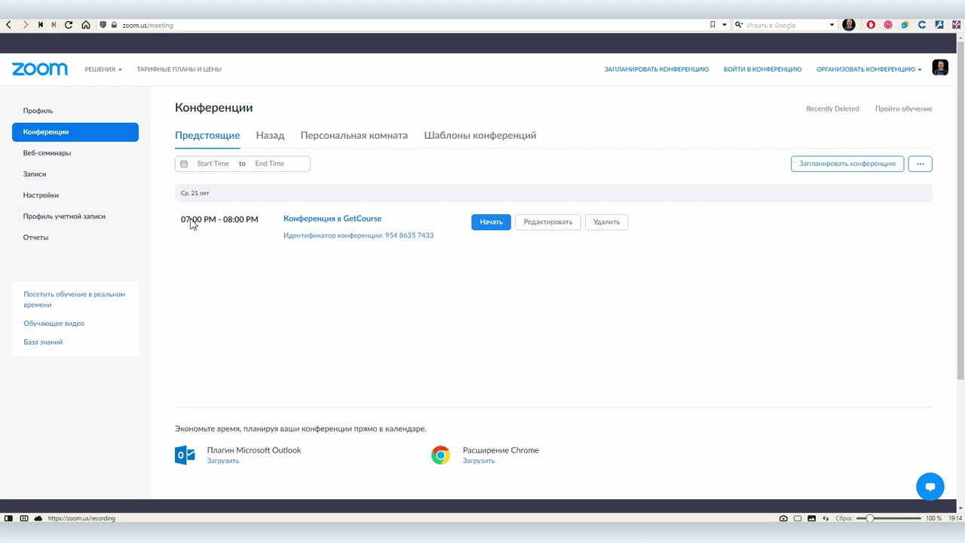
Open the details of the scheduled conference "Конференция в GetCourse" on the Zoom site and select its full invitation link
{"action": "left_click", "coordinate": [323, 224]}
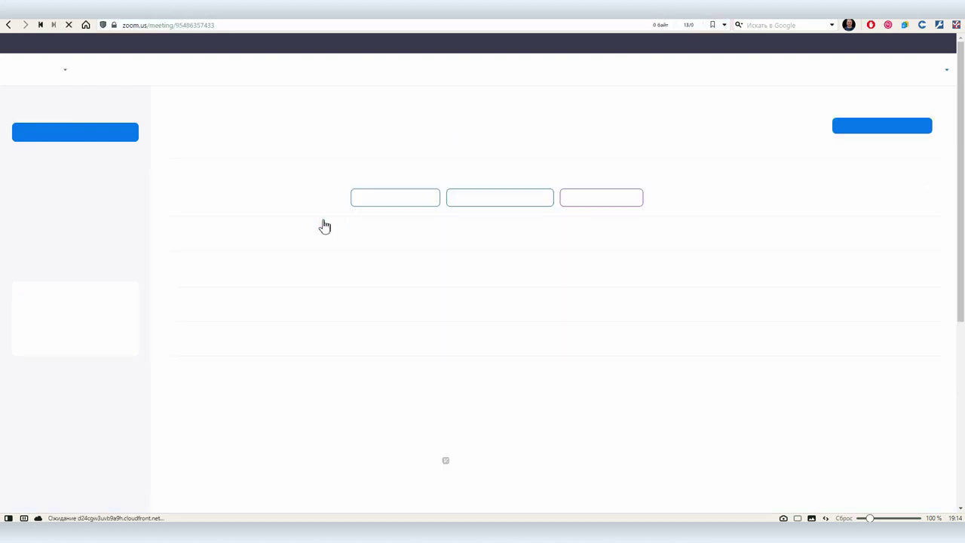
{"action": "scroll", "coordinate": [571, 291], "scroll_direction": "down", "scroll_amount": 2}
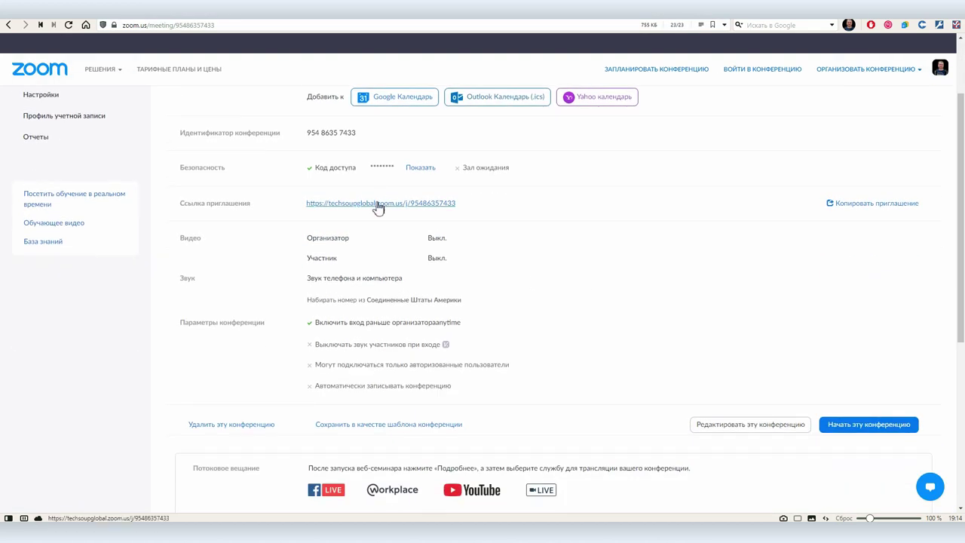
{"action": "left_click_drag", "start_coordinate": [474, 202], "coordinate": [293, 213]}
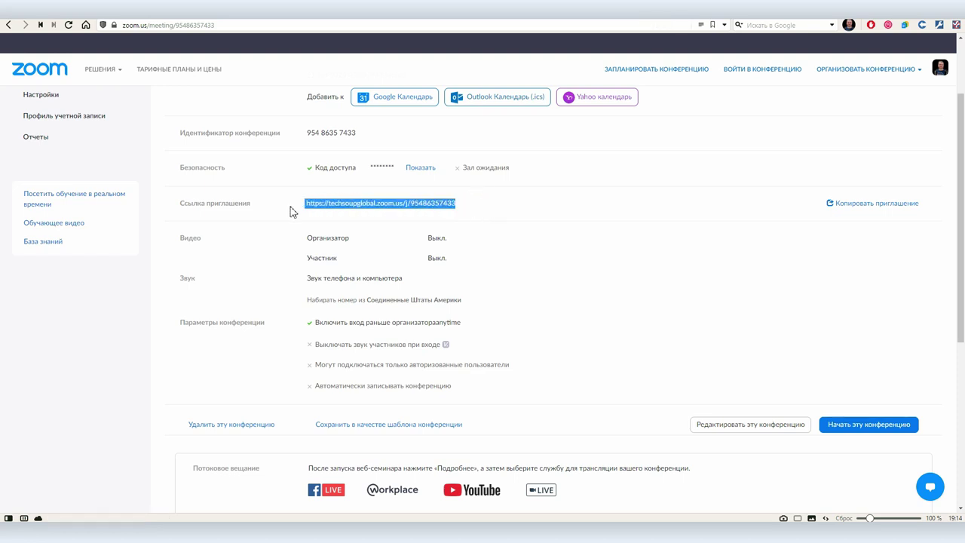